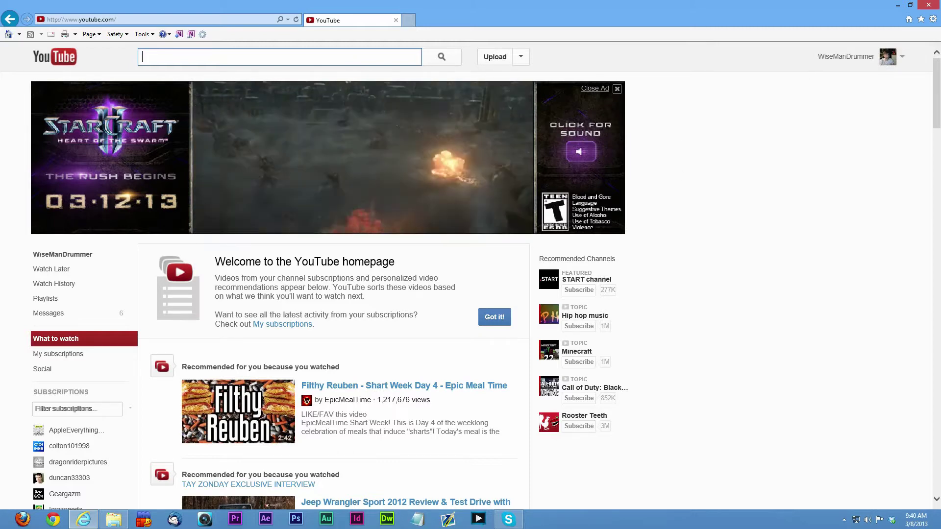
Go to My Channel from the avatar menu and scroll through the trailer and uploaded videos
{"action": "left_click", "coordinate": [887, 56]}
{"action": "left_click", "coordinate": [846, 87]}
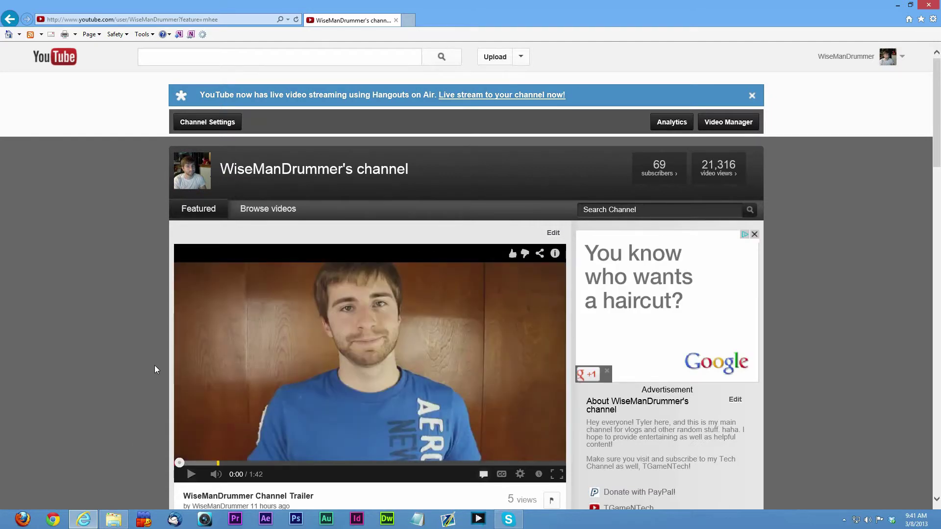
{"action": "scroll", "coordinate": [157, 356], "scroll_direction": "down", "scroll_amount": 3}
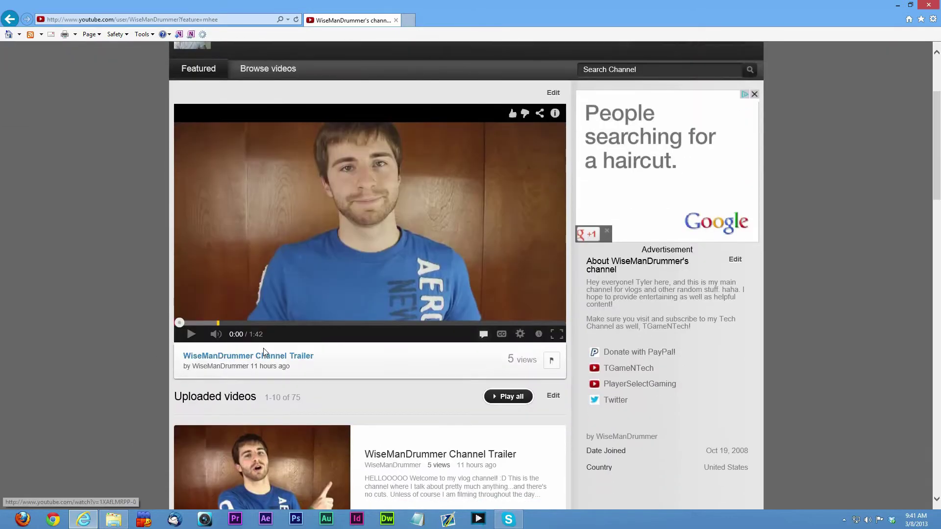
{"action": "scroll", "coordinate": [260, 363], "scroll_direction": "up", "scroll_amount": 3}
{"action": "scroll", "coordinate": [196, 392], "scroll_direction": "down", "scroll_amount": 1}
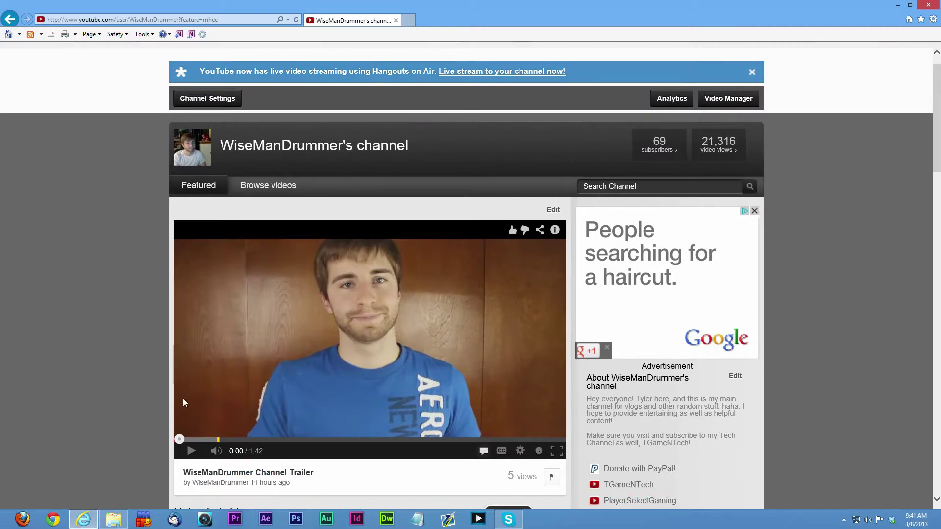
{"action": "scroll", "coordinate": [167, 353], "scroll_direction": "down", "scroll_amount": 10}
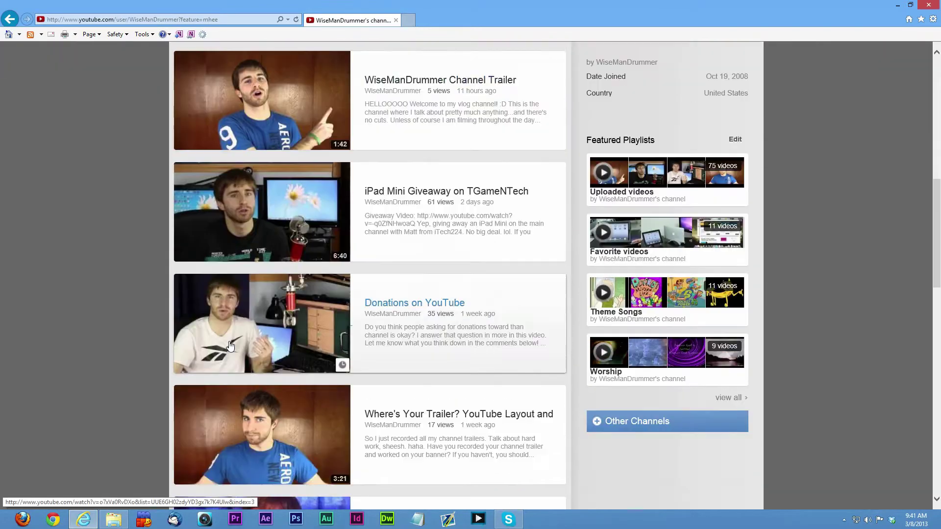
{"action": "scroll", "coordinate": [230, 346], "scroll_direction": "down", "scroll_amount": 8}
{"action": "scroll", "coordinate": [379, 363], "scroll_direction": "up", "scroll_amount": 11}
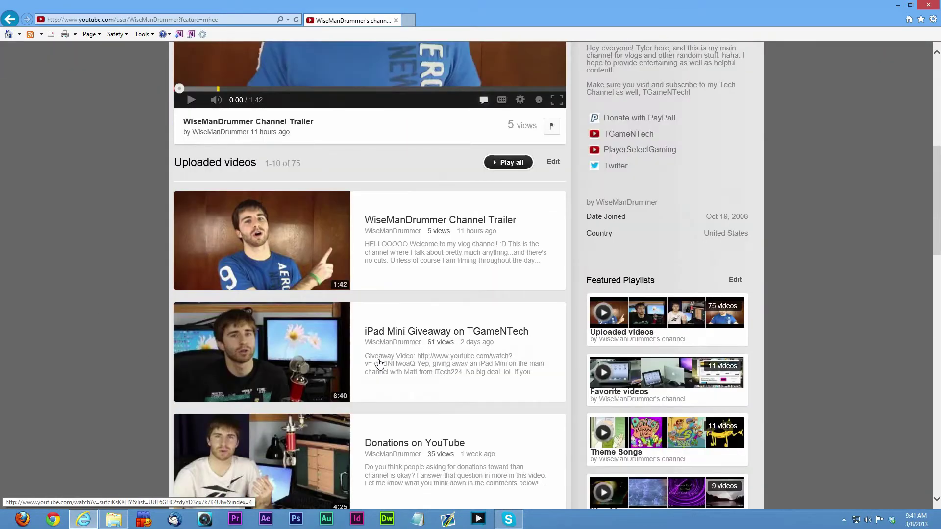
{"action": "scroll", "coordinate": [380, 364], "scroll_direction": "up", "scroll_amount": 8}
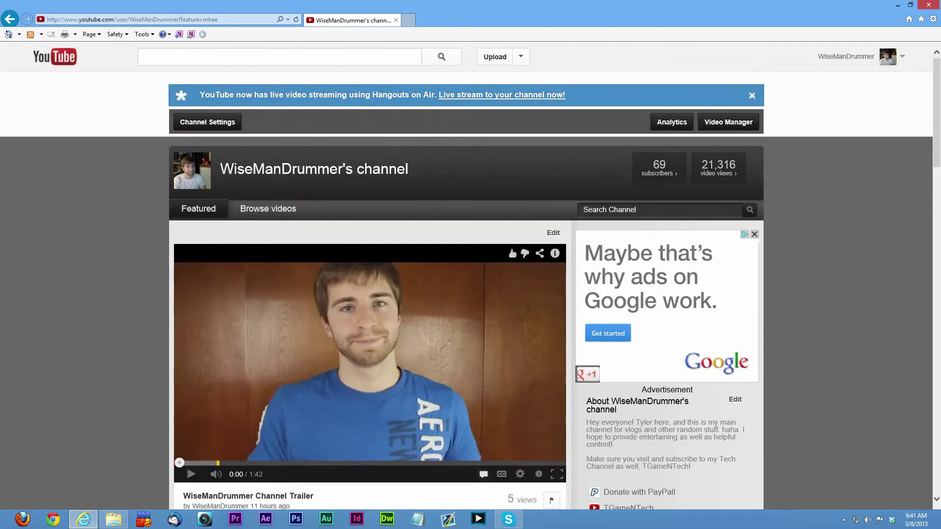
{"action": "left_click", "coordinate": [222, 18]}
{"action": "type", "text": "www"}
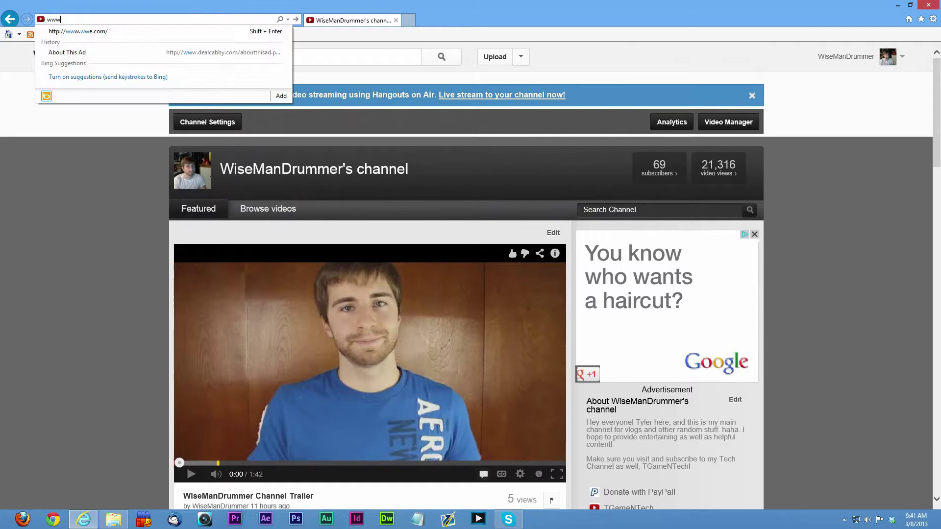
{"action": "type", "text": ".youtube.com/one"}
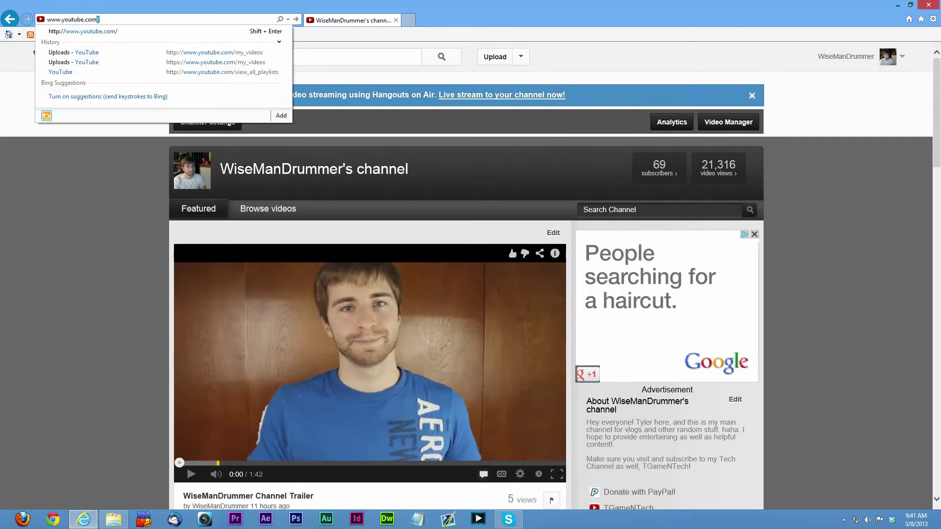
{"action": "type", "text": "channel"}
{"action": "key", "text": "Return"}
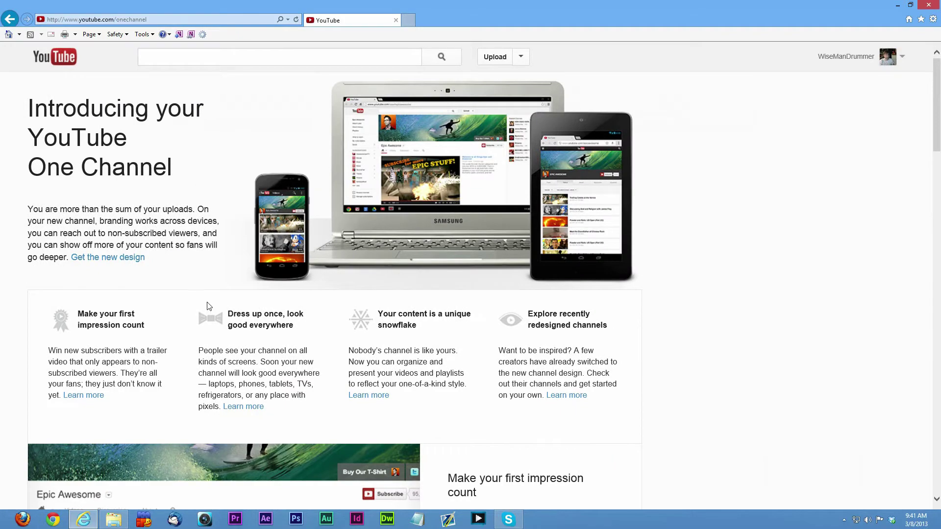
{"action": "scroll", "coordinate": [444, 341], "scroll_direction": "down", "scroll_amount": 3}
{"action": "scroll", "coordinate": [435, 330], "scroll_direction": "down", "scroll_amount": 20}
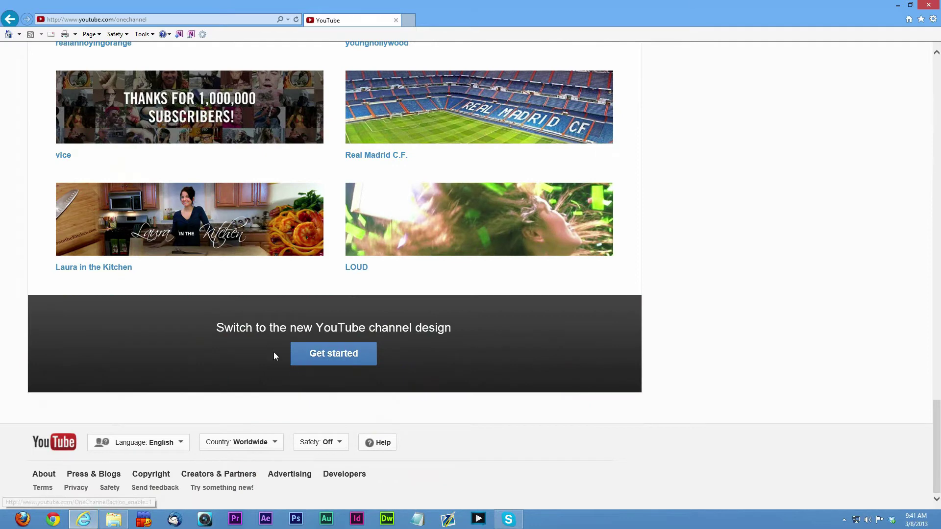
{"action": "left_click", "coordinate": [364, 354]}
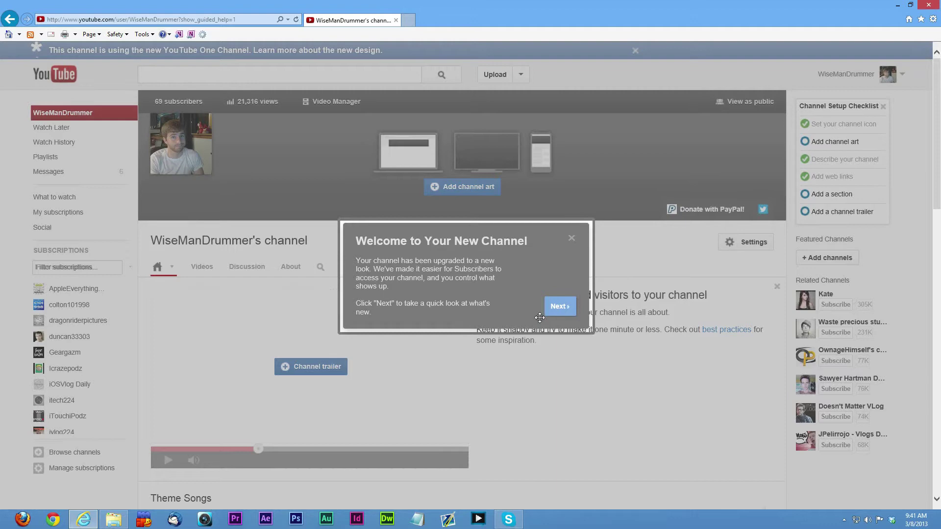
Advance the welcome tour past Sections and the Channel Setup Checklist to the channel art tip
{"action": "left_click", "coordinate": [560, 308]}
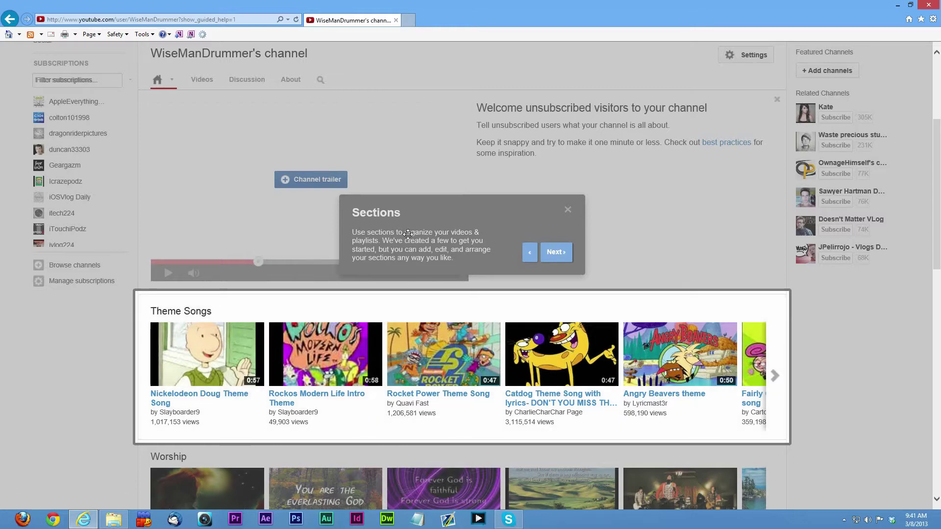
{"action": "left_click", "coordinate": [550, 255]}
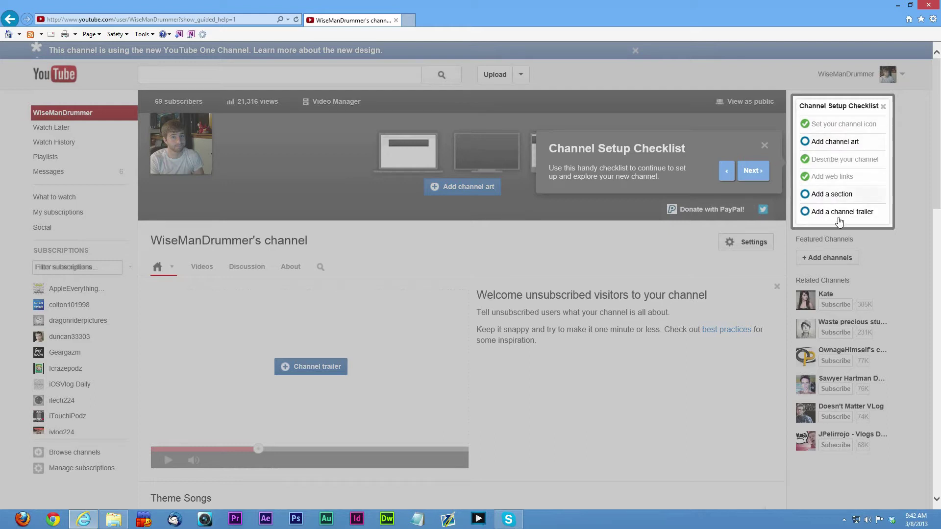
{"action": "left_click", "coordinate": [764, 169]}
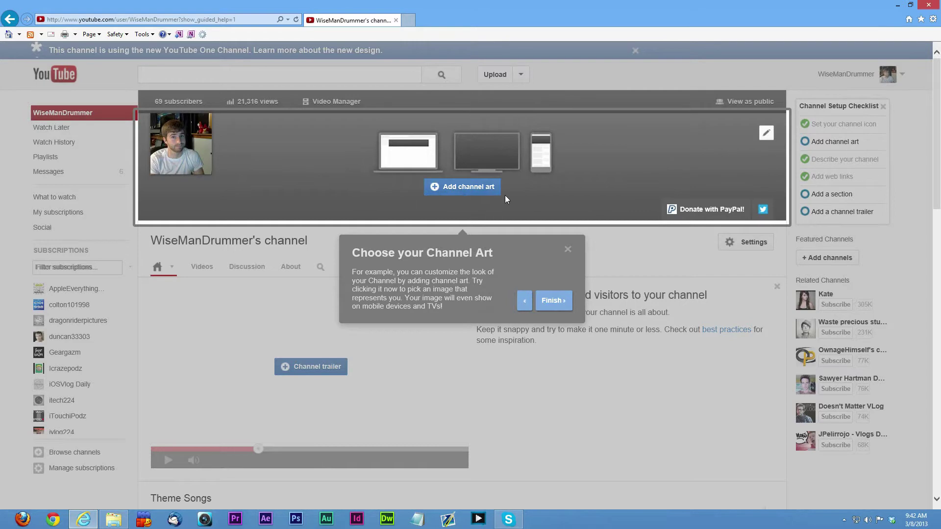
Finish the tour and save the newest trailer video as the channel trailer
{"action": "left_click", "coordinate": [552, 300]}
{"action": "scroll", "coordinate": [553, 304], "scroll_direction": "down", "scroll_amount": 2}
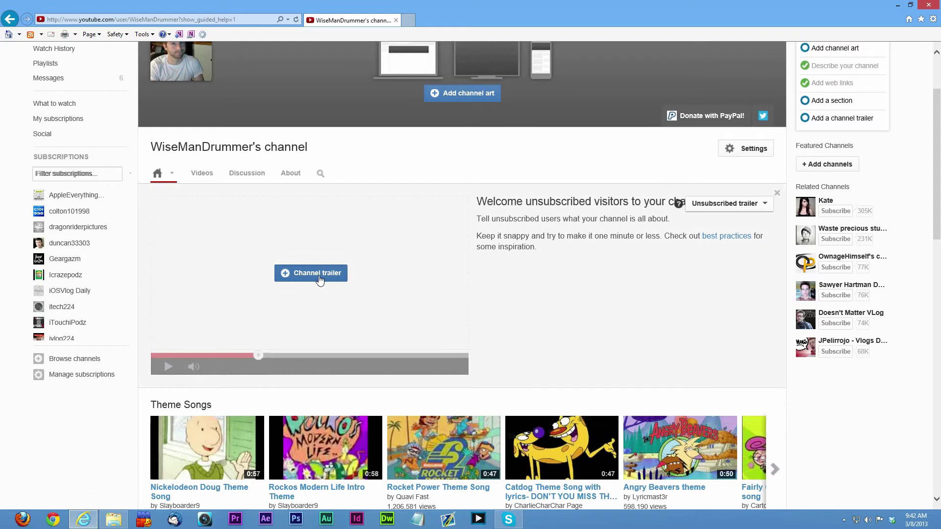
{"action": "left_click", "coordinate": [319, 277]}
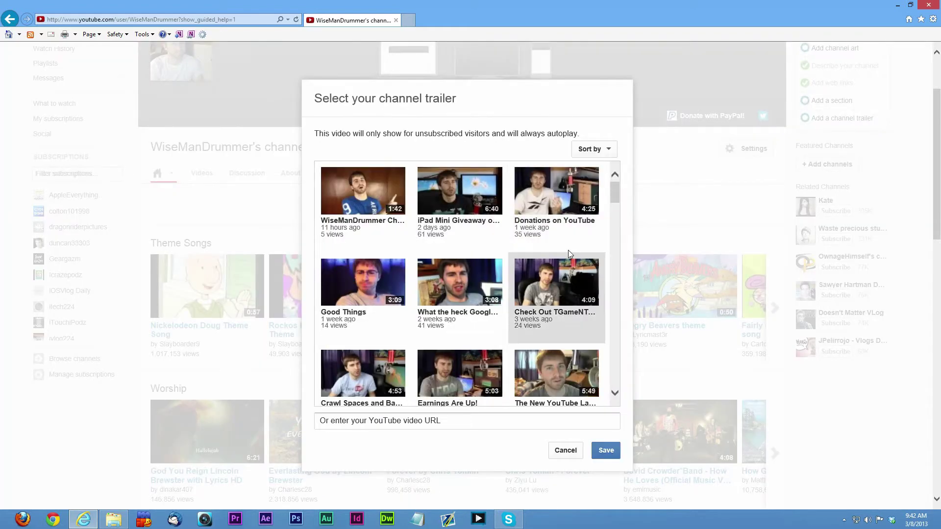
{"action": "left_click", "coordinate": [358, 196]}
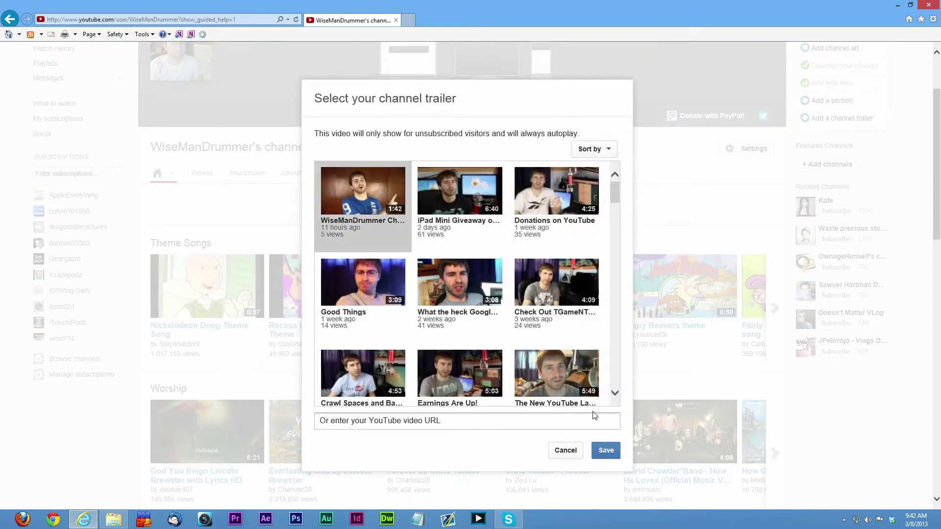
{"action": "left_click", "coordinate": [607, 452]}
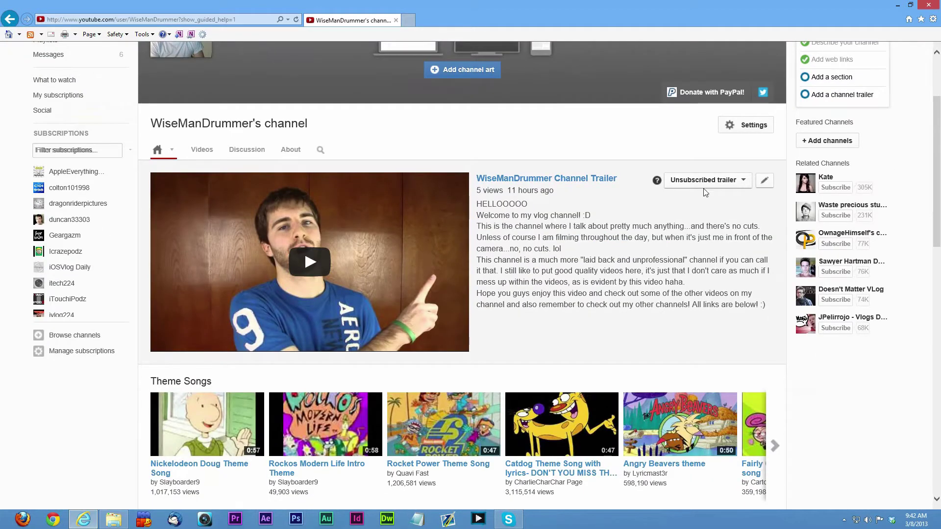
{"action": "left_click", "coordinate": [706, 181]}
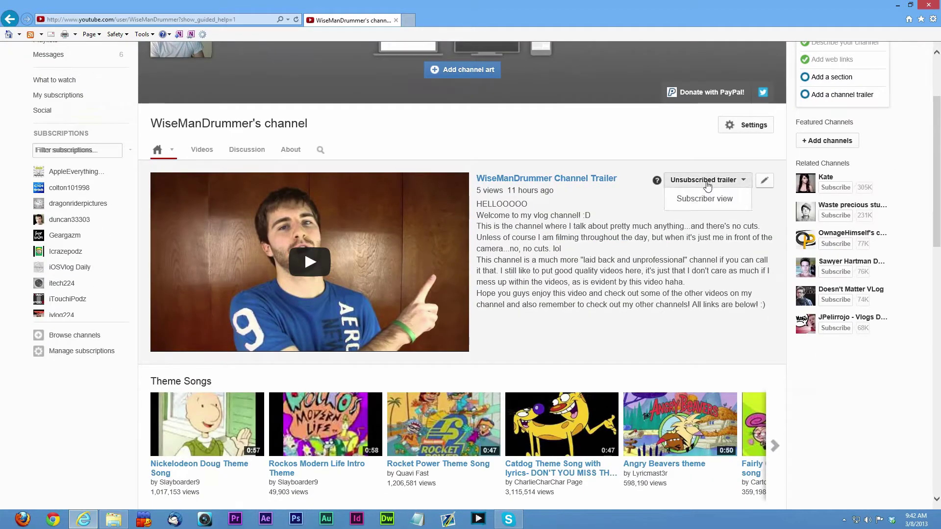
{"action": "left_click", "coordinate": [709, 201]}
{"action": "scroll", "coordinate": [490, 240], "scroll_direction": "up", "scroll_amount": 1}
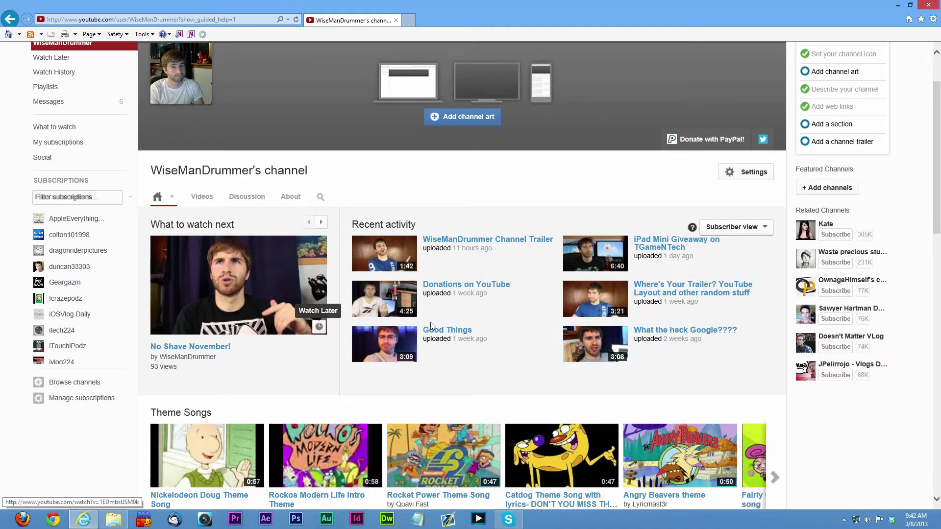
{"action": "scroll", "coordinate": [534, 275], "scroll_direction": "down", "scroll_amount": 2}
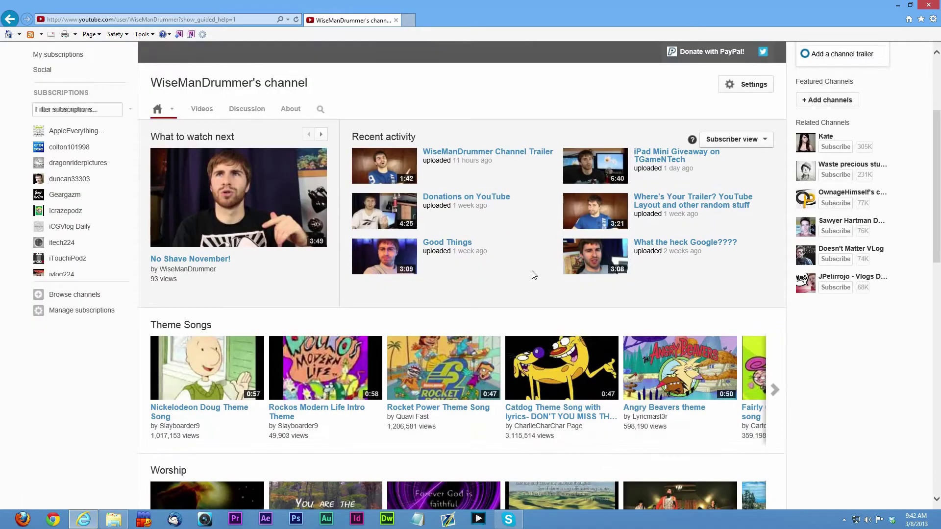
{"action": "scroll", "coordinate": [534, 275], "scroll_direction": "down", "scroll_amount": 5}
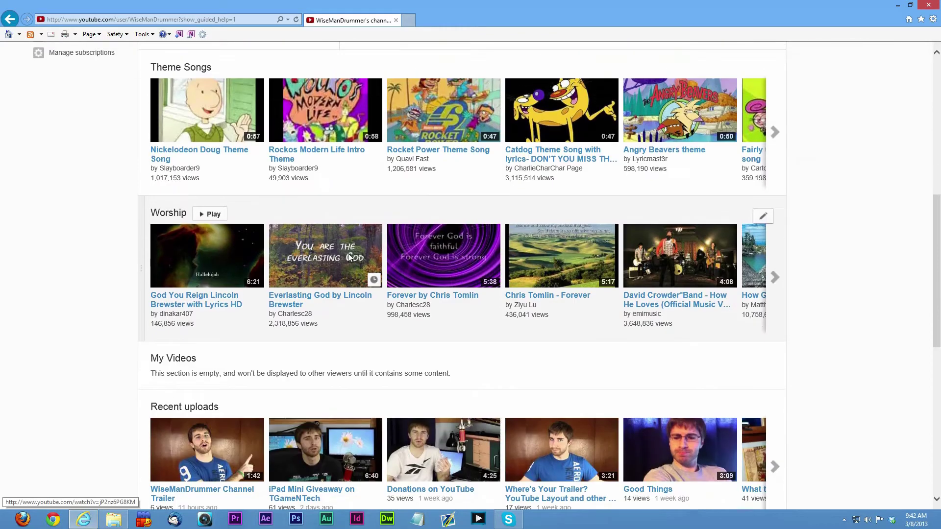
{"action": "scroll", "coordinate": [348, 254], "scroll_direction": "up", "scroll_amount": 2}
{"action": "scroll", "coordinate": [211, 184], "scroll_direction": "down", "scroll_amount": 3}
{"action": "scroll", "coordinate": [211, 184], "scroll_direction": "up", "scroll_amount": 2}
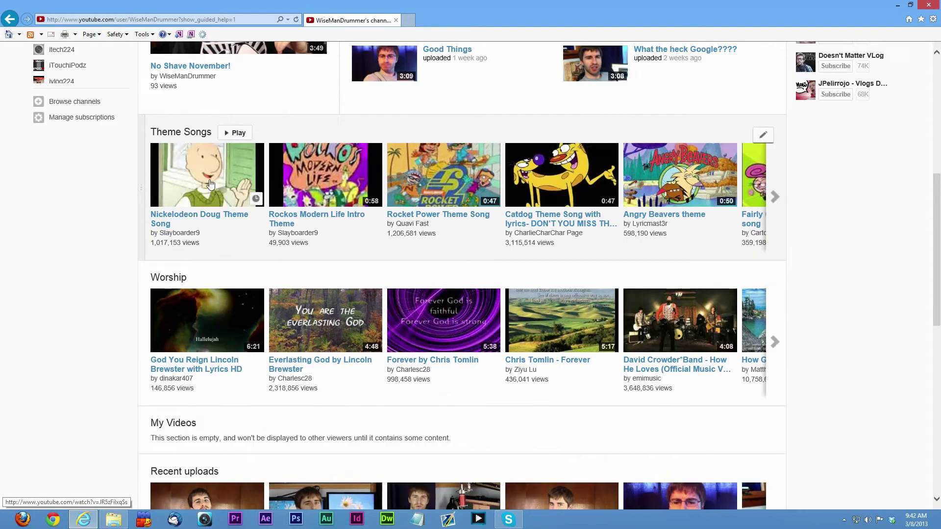
{"action": "scroll", "coordinate": [244, 245], "scroll_direction": "down", "scroll_amount": 3}
{"action": "scroll", "coordinate": [205, 315], "scroll_direction": "down", "scroll_amount": 2}
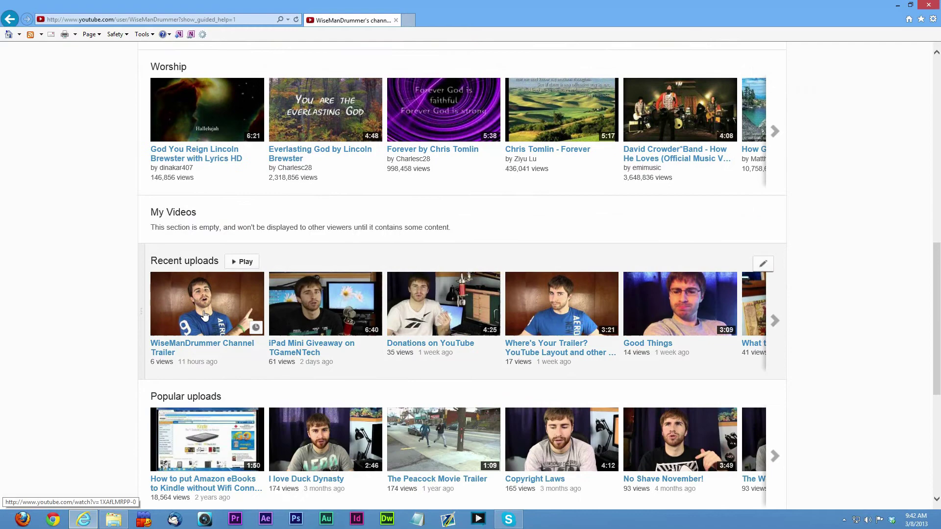
{"action": "scroll", "coordinate": [201, 388], "scroll_direction": "down", "scroll_amount": 6}
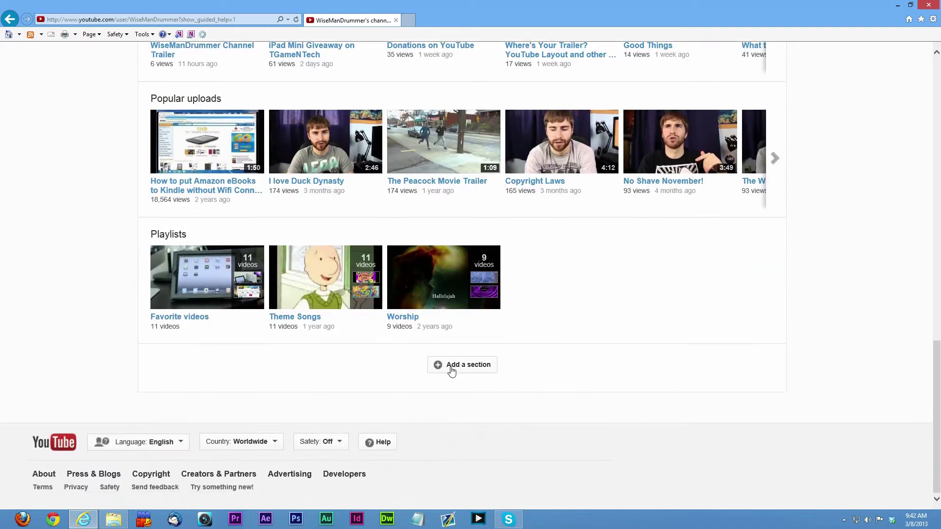
Add a homepage section with Single playlist content, leaving the playlist unchosen
{"action": "left_click", "coordinate": [451, 366]}
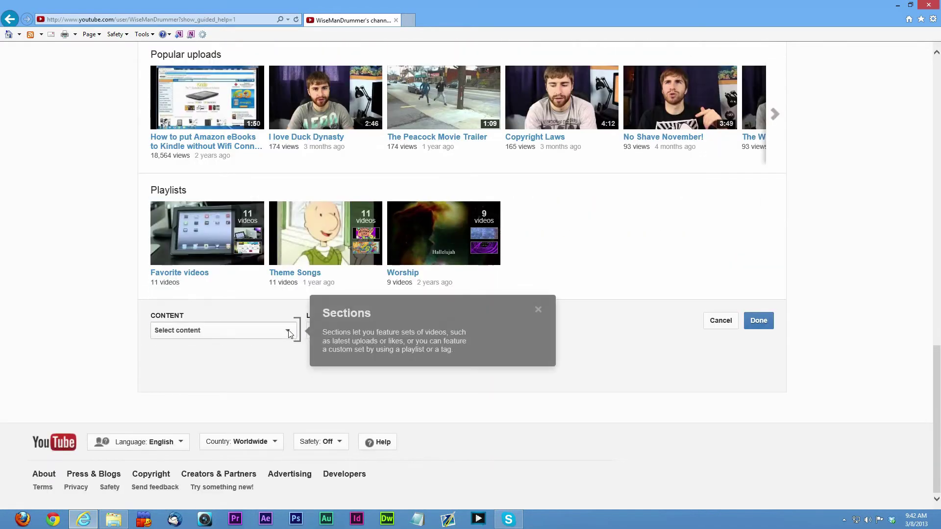
{"action": "left_click", "coordinate": [290, 330]}
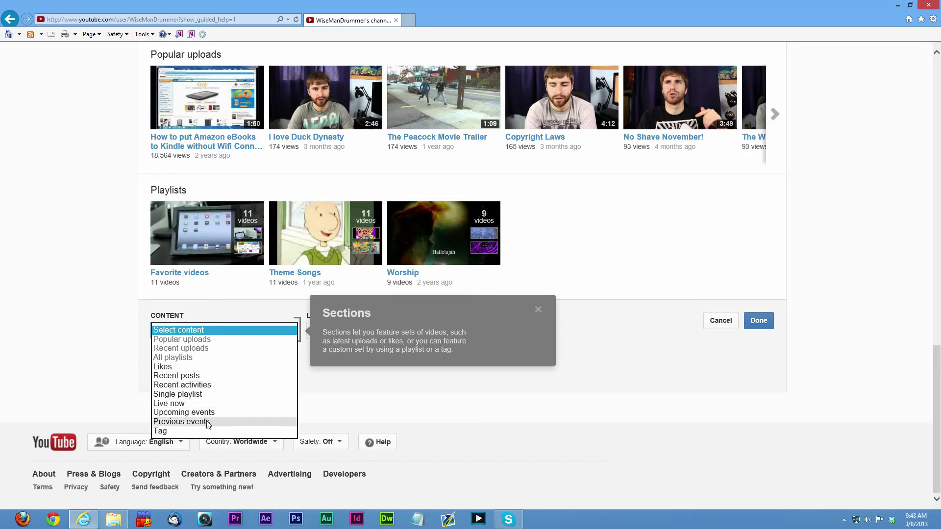
{"action": "left_click", "coordinate": [201, 394]}
{"action": "left_click", "coordinate": [279, 375]}
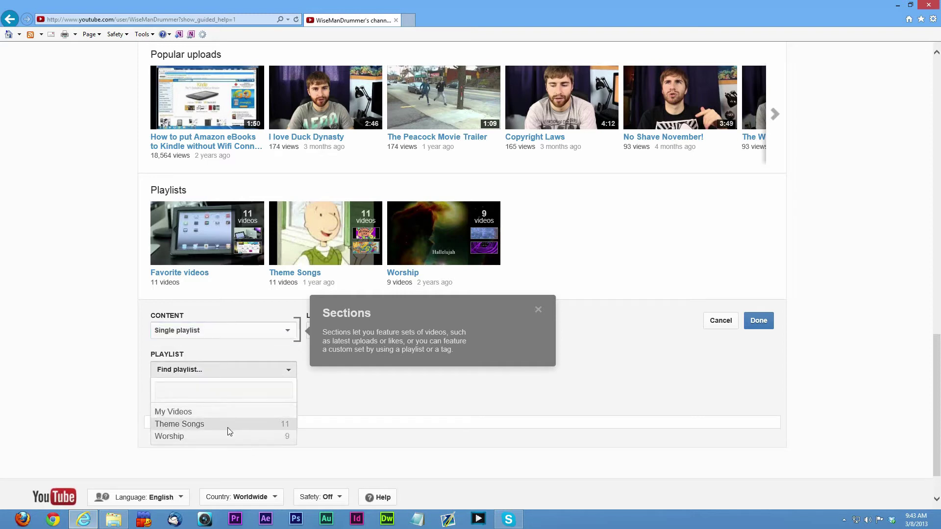
{"action": "left_click", "coordinate": [390, 344]}
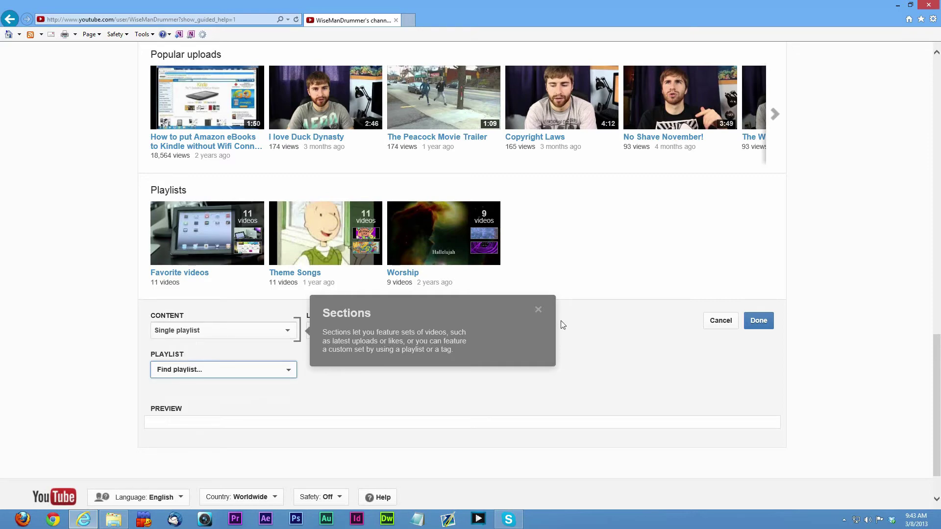
Dismiss the Sections tip and delete the Worship and Theme Songs sections
{"action": "left_click", "coordinate": [539, 310]}
{"action": "scroll", "coordinate": [608, 313], "scroll_direction": "up", "scroll_amount": 2}
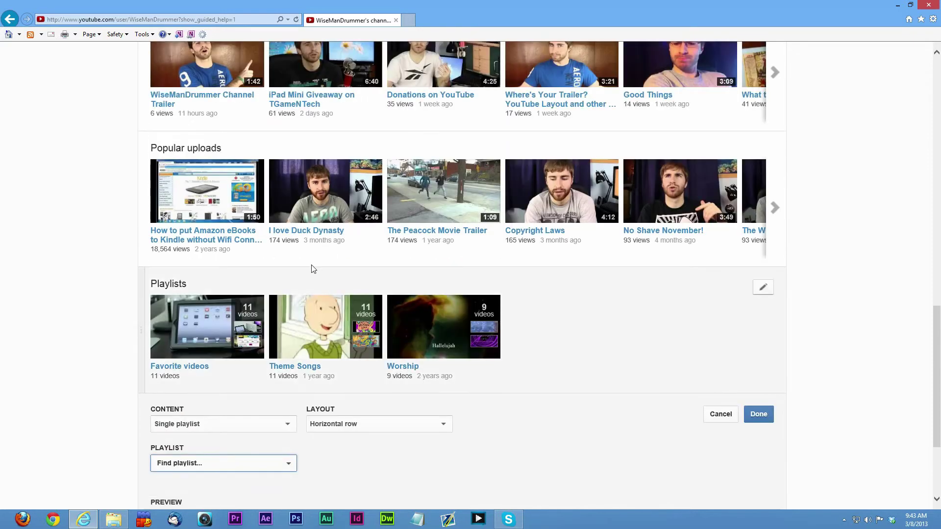
{"action": "scroll", "coordinate": [441, 309], "scroll_direction": "up", "scroll_amount": 8}
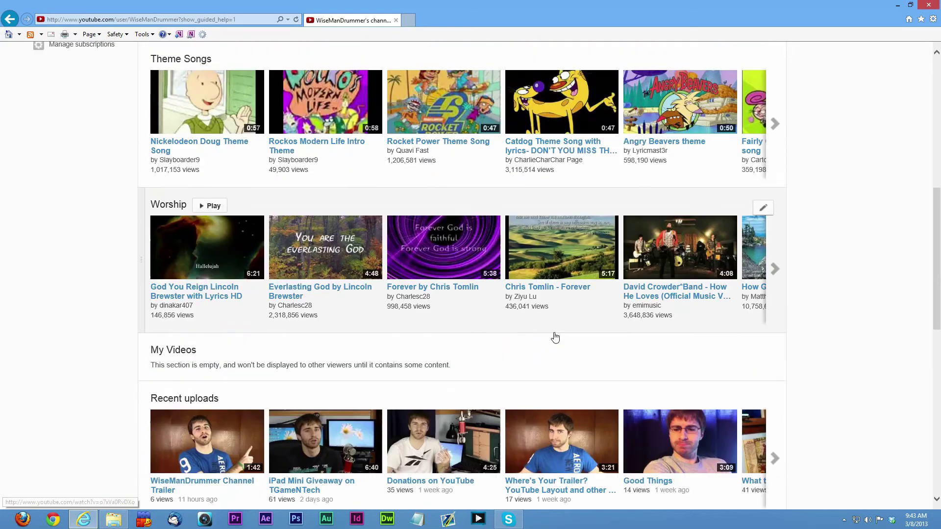
{"action": "scroll", "coordinate": [556, 338], "scroll_direction": "up", "scroll_amount": 1}
{"action": "left_click", "coordinate": [763, 265]}
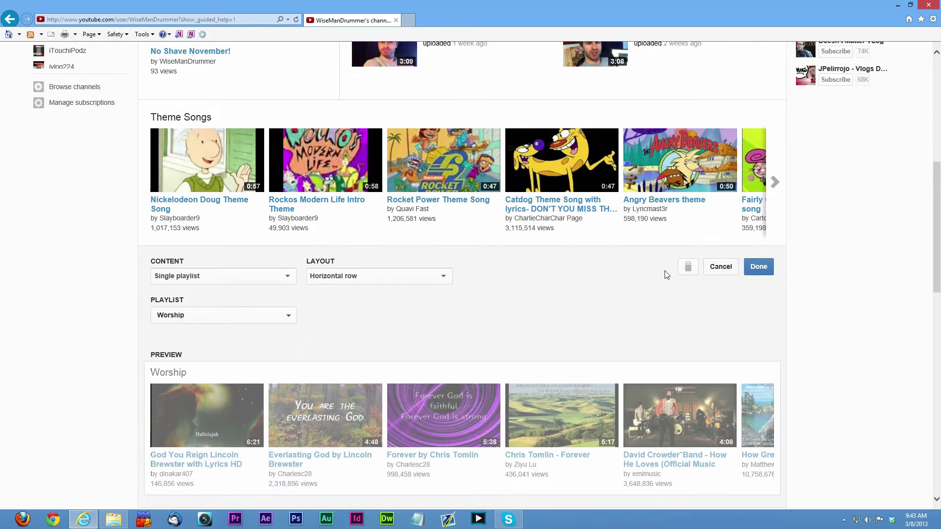
{"action": "left_click", "coordinate": [688, 268]}
{"action": "scroll", "coordinate": [726, 272], "scroll_direction": "up", "scroll_amount": 3}
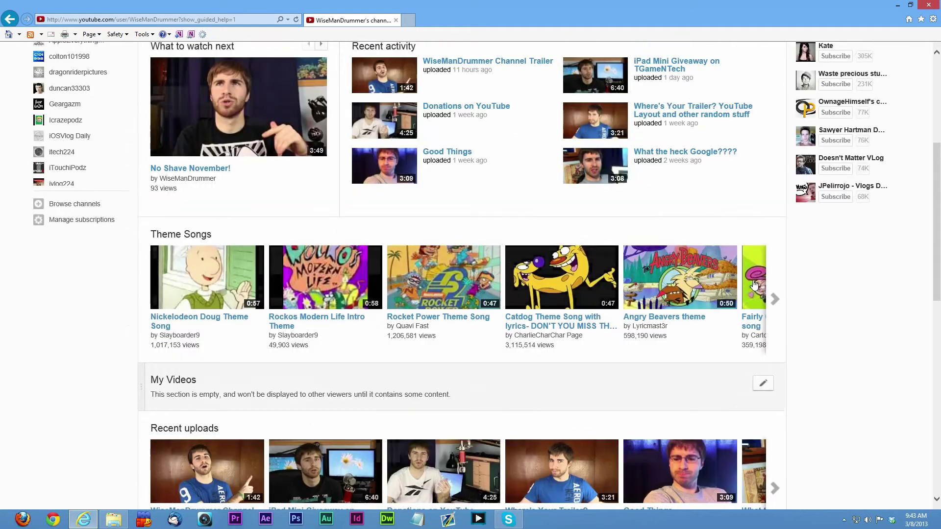
{"action": "left_click", "coordinate": [765, 262]}
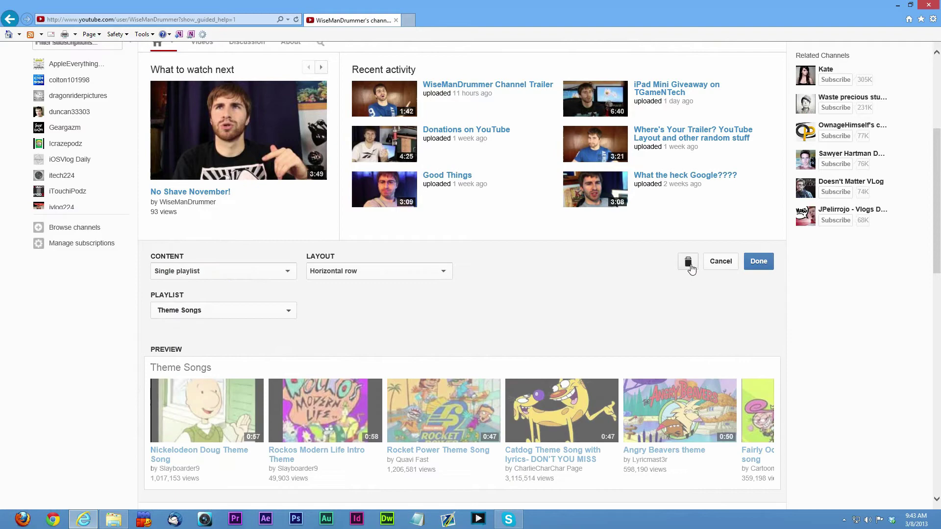
{"action": "left_click", "coordinate": [688, 264]}
Drag sections into the order Recent uploads, Popular uploads, My Videos, Playlists
{"action": "scroll", "coordinate": [455, 289], "scroll_direction": "down", "scroll_amount": 4}
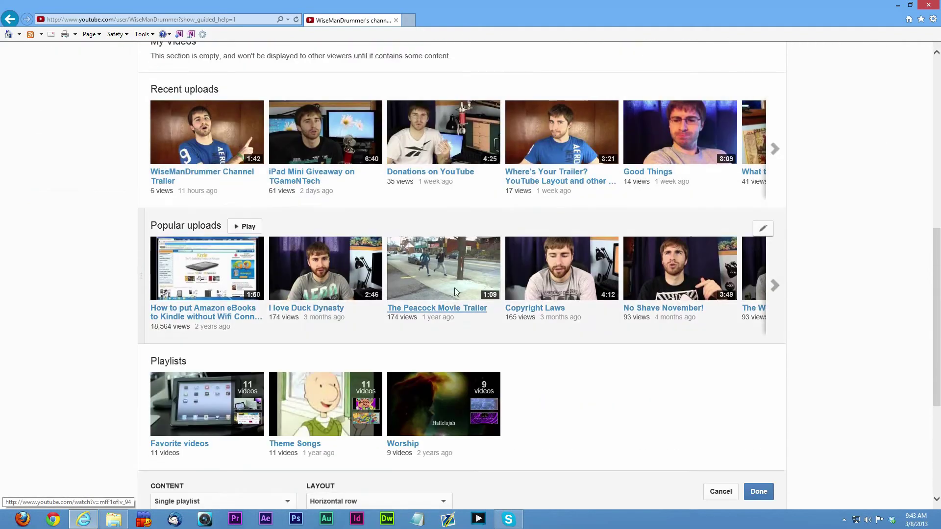
{"action": "scroll", "coordinate": [455, 287], "scroll_direction": "up", "scroll_amount": 4}
{"action": "scroll", "coordinate": [207, 340], "scroll_direction": "down", "scroll_amount": 2}
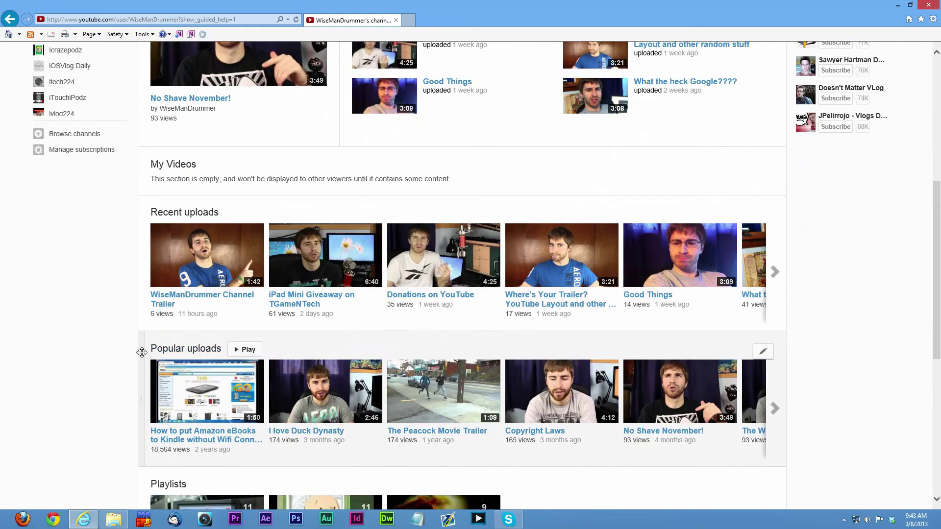
{"action": "left_click_drag", "start_coordinate": [142, 353], "coordinate": [147, 175]}
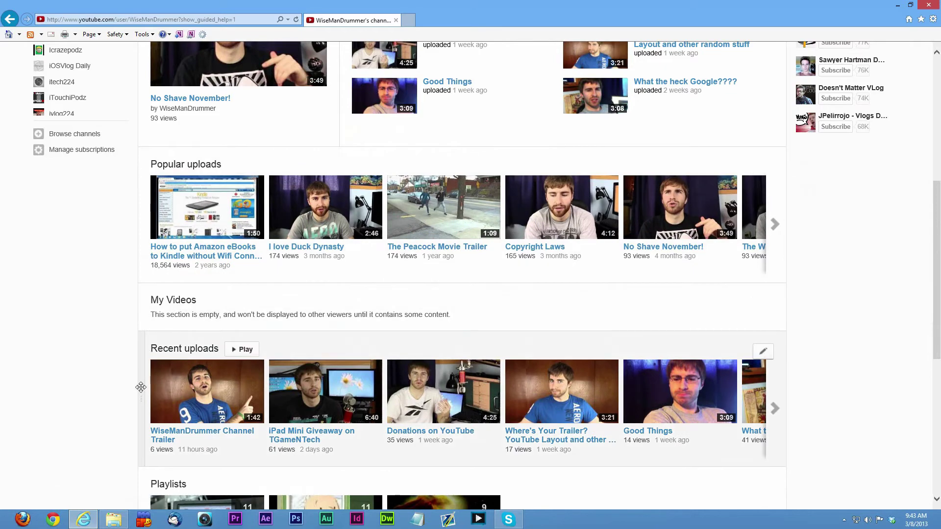
{"action": "left_click_drag", "start_coordinate": [141, 387], "coordinate": [139, 161]}
{"action": "scroll", "coordinate": [129, 254], "scroll_direction": "down", "scroll_amount": 2}
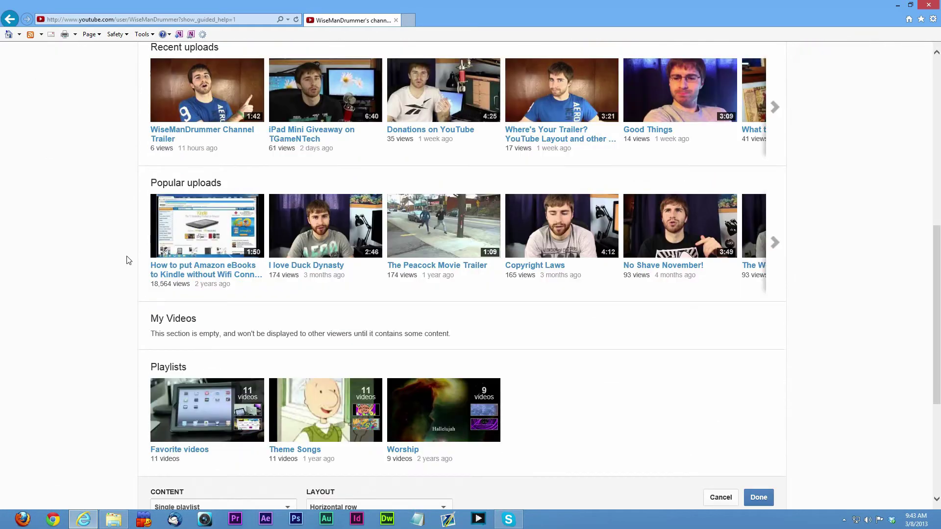
{"action": "scroll", "coordinate": [185, 307], "scroll_direction": "up", "scroll_amount": 1}
{"action": "scroll", "coordinate": [142, 314], "scroll_direction": "down", "scroll_amount": 1}
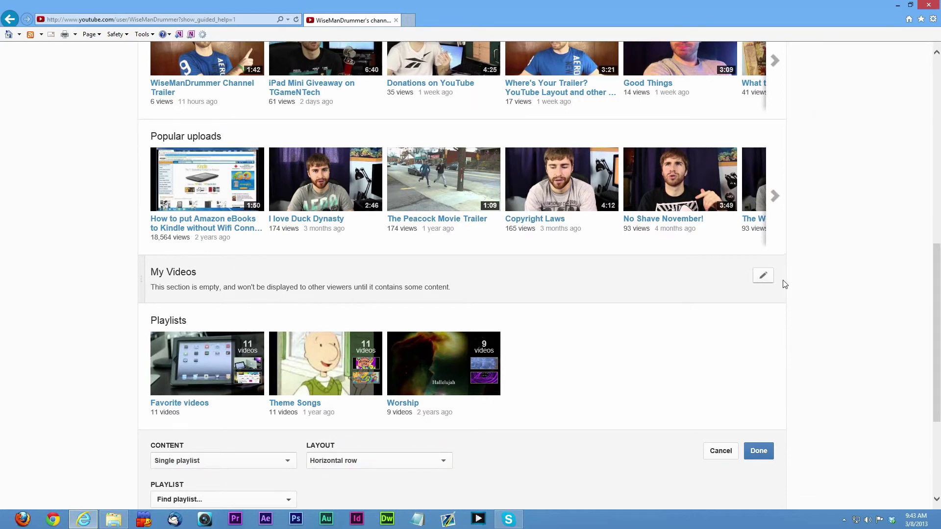
{"action": "left_click", "coordinate": [765, 275]}
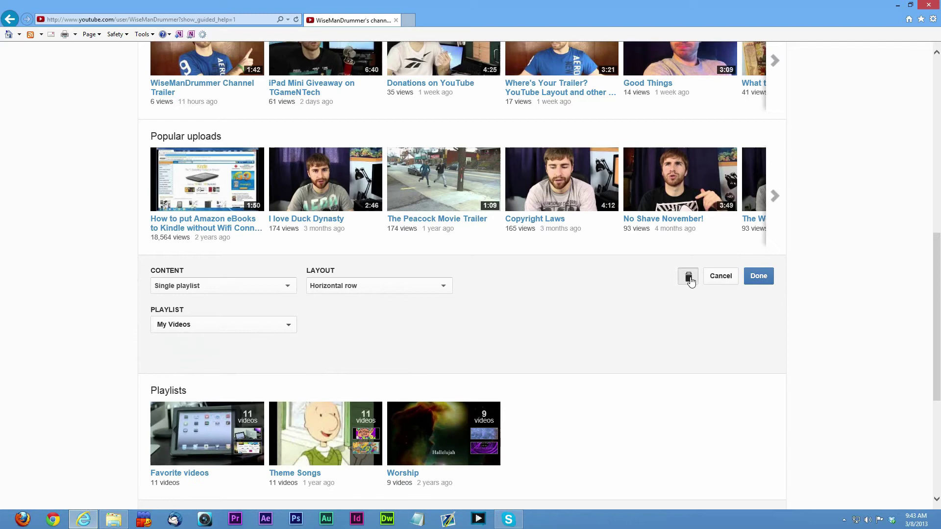
{"action": "left_click", "coordinate": [689, 278]}
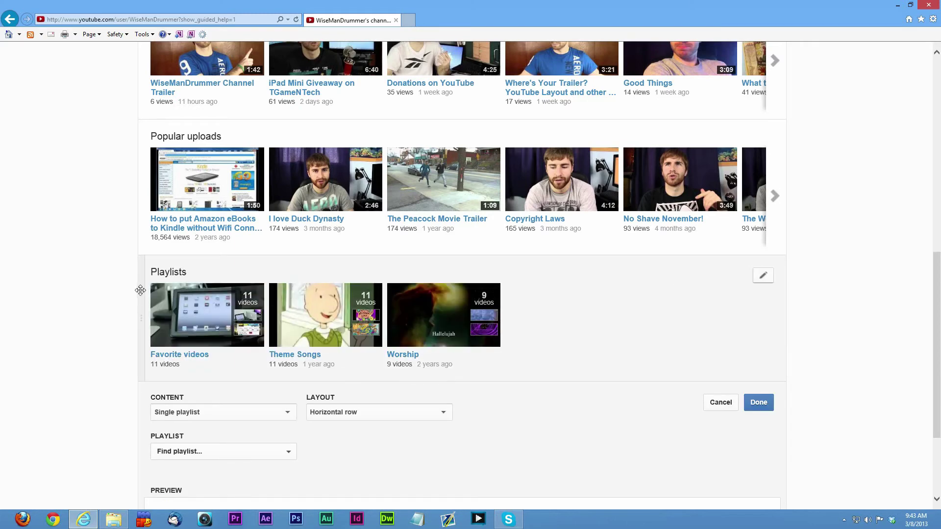
{"action": "scroll", "coordinate": [141, 318], "scroll_direction": "up", "scroll_amount": 3}
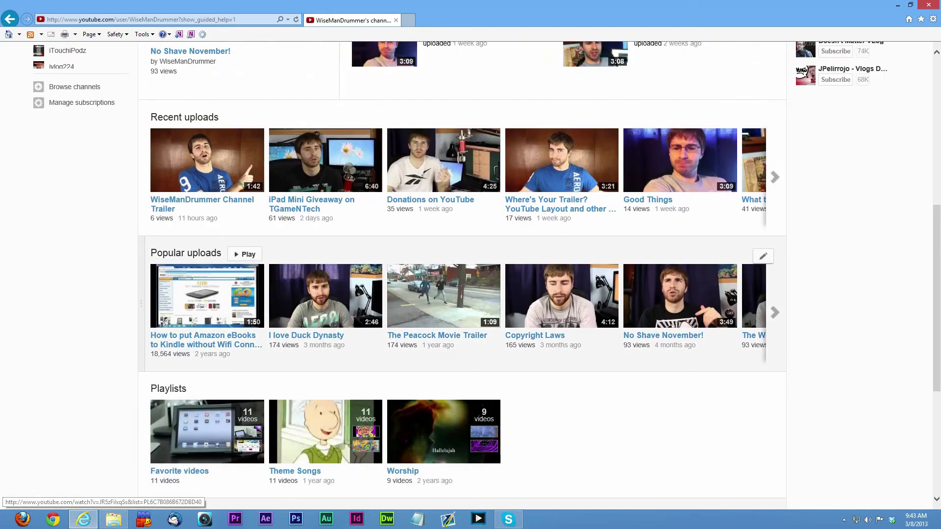
{"action": "scroll", "coordinate": [622, 316], "scroll_direction": "up", "scroll_amount": 3}
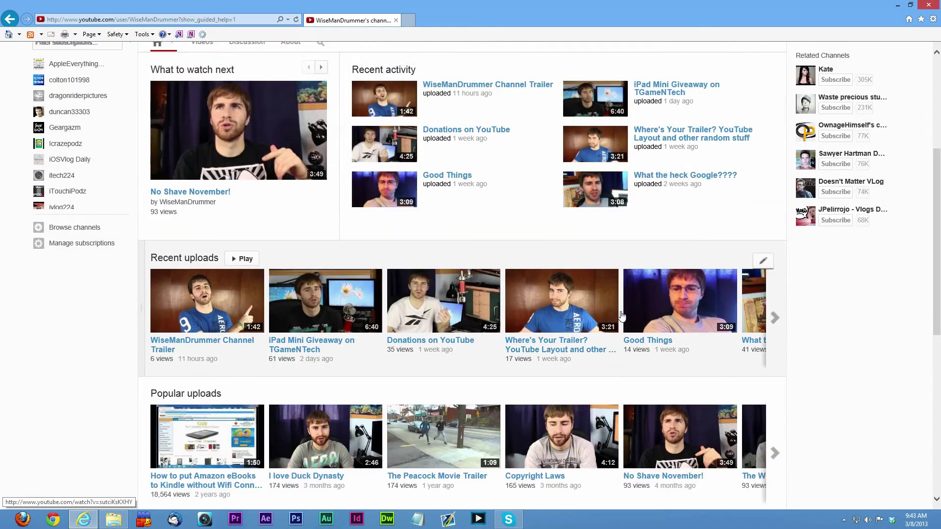
{"action": "scroll", "coordinate": [621, 316], "scroll_direction": "up", "scroll_amount": 2}
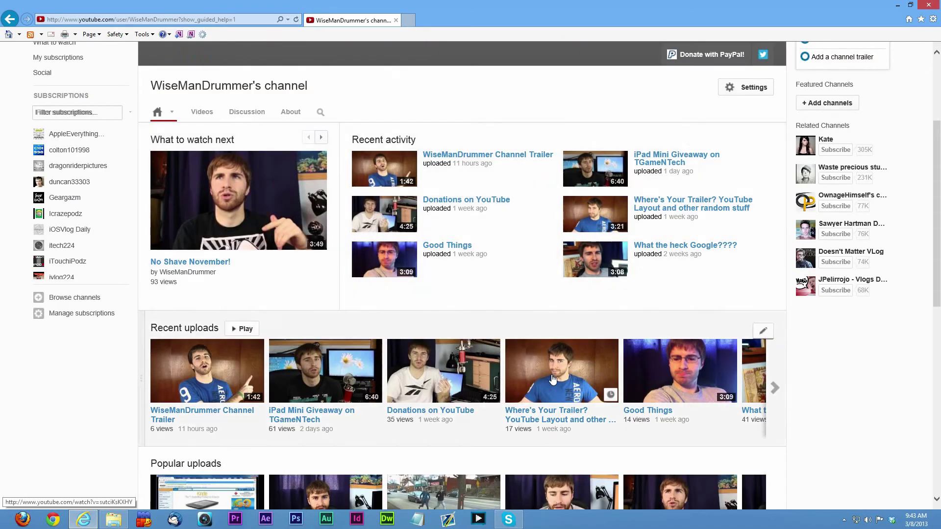
{"action": "scroll", "coordinate": [556, 380], "scroll_direction": "down", "scroll_amount": 1}
{"action": "scroll", "coordinate": [563, 383], "scroll_direction": "up", "scroll_amount": 4}
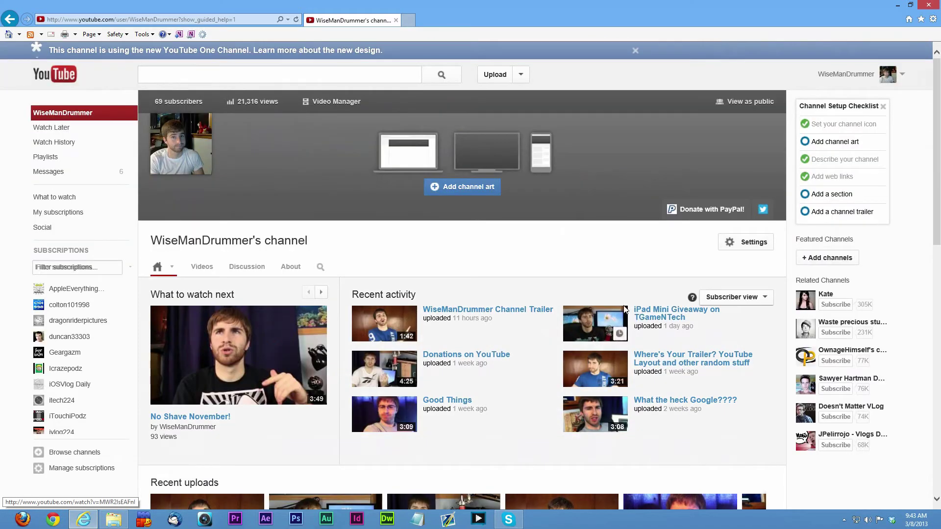
{"action": "scroll", "coordinate": [480, 309], "scroll_direction": "down", "scroll_amount": 3}
{"action": "scroll", "coordinate": [299, 335], "scroll_direction": "up", "scroll_amount": 2}
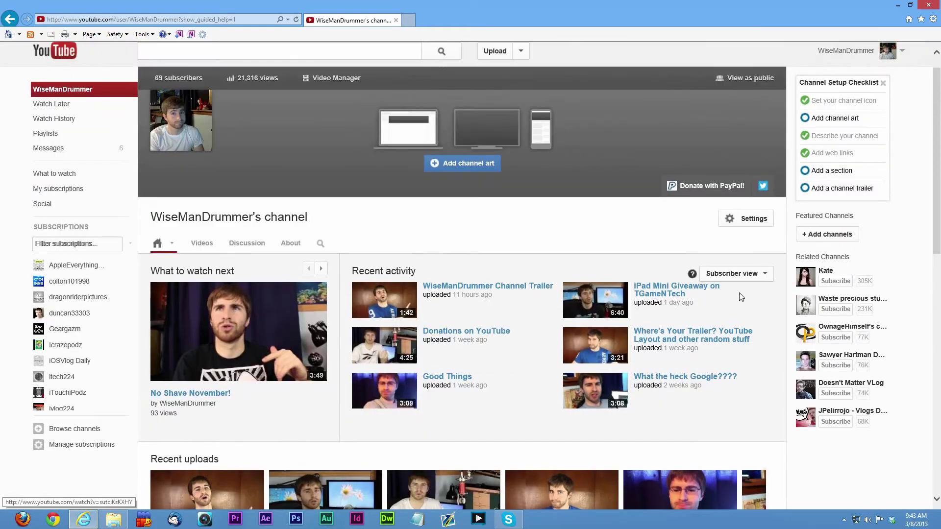
Add TGameNTech as a featured channel by entering its YouTube URL
{"action": "left_click", "coordinate": [820, 236]}
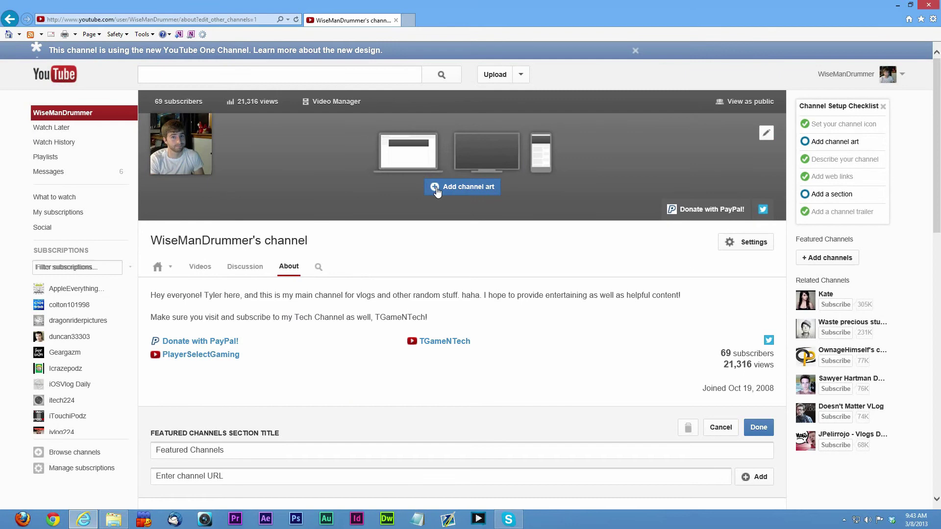
{"action": "scroll", "coordinate": [343, 289], "scroll_direction": "down", "scroll_amount": 3}
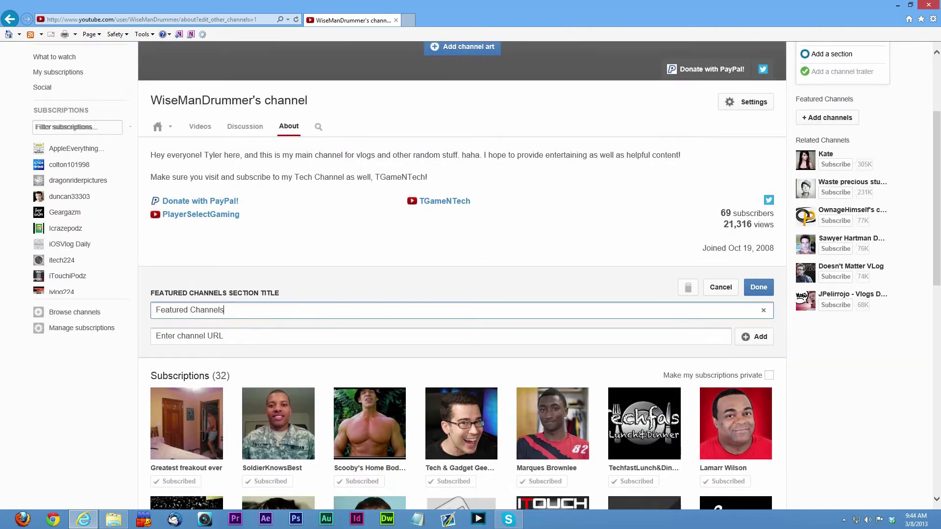
{"action": "left_click", "coordinate": [441, 336]}
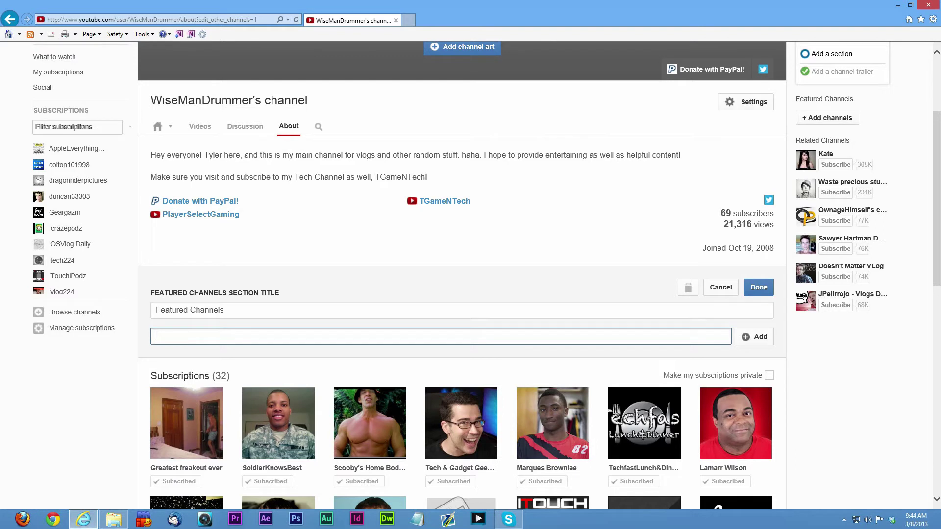
{"action": "left_click", "coordinate": [298, 291]}
{"action": "type", "text": "/www.youtube.com/TGameNTech"}
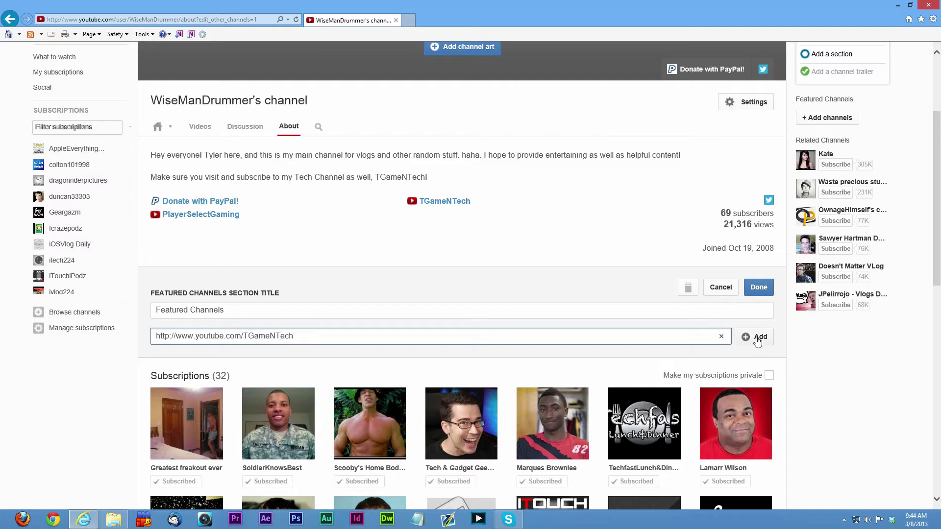
{"action": "left_click", "coordinate": [757, 337]}
Add Player Select Gaming by its YouTube URL and save the featured channels
{"action": "scroll", "coordinate": [564, 343], "scroll_direction": "down", "scroll_amount": 2}
{"action": "left_click", "coordinate": [533, 242]}
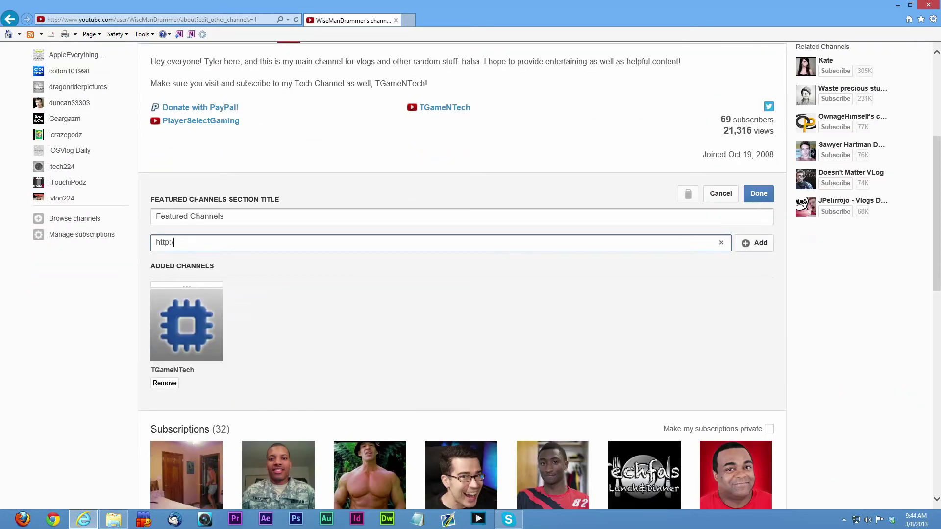
{"action": "type", "text": "http://www.youtube.com/PlayerSelect"}
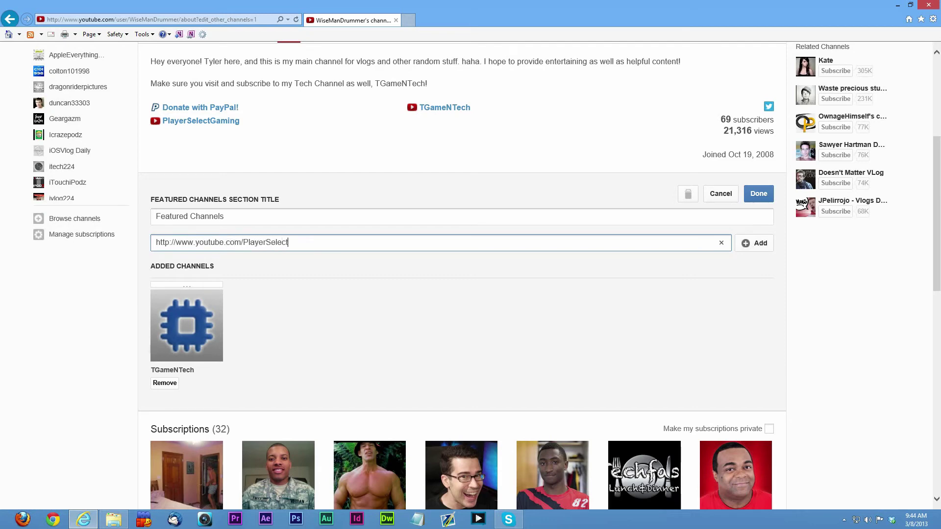
{"action": "type", "text": "Gaming"}
{"action": "left_click", "coordinate": [753, 243]}
{"action": "left_click", "coordinate": [761, 193]}
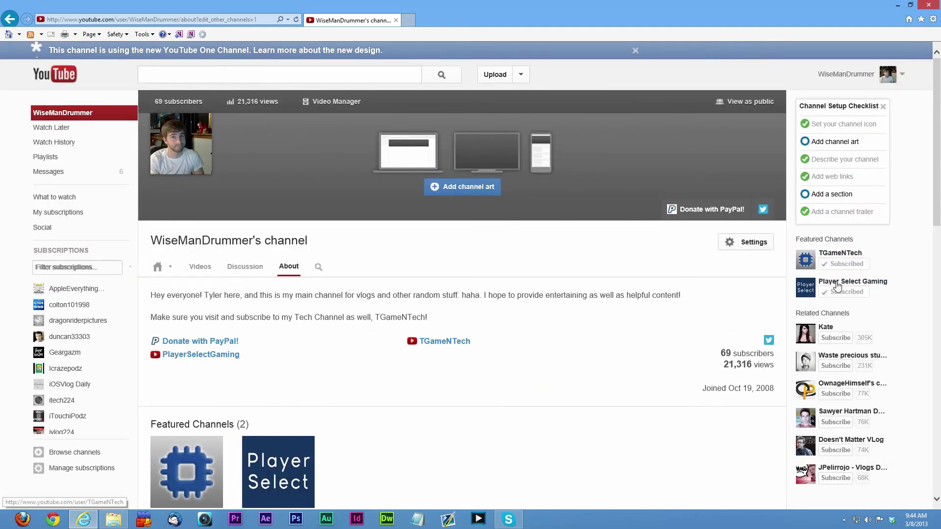
{"action": "scroll", "coordinate": [812, 310], "scroll_direction": "down", "scroll_amount": 1}
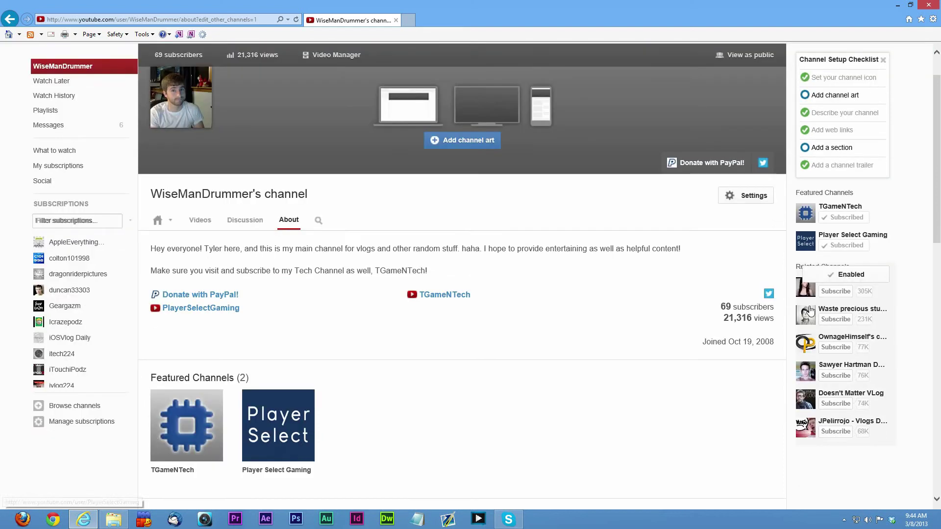
{"action": "scroll", "coordinate": [811, 309], "scroll_direction": "down", "scroll_amount": 1}
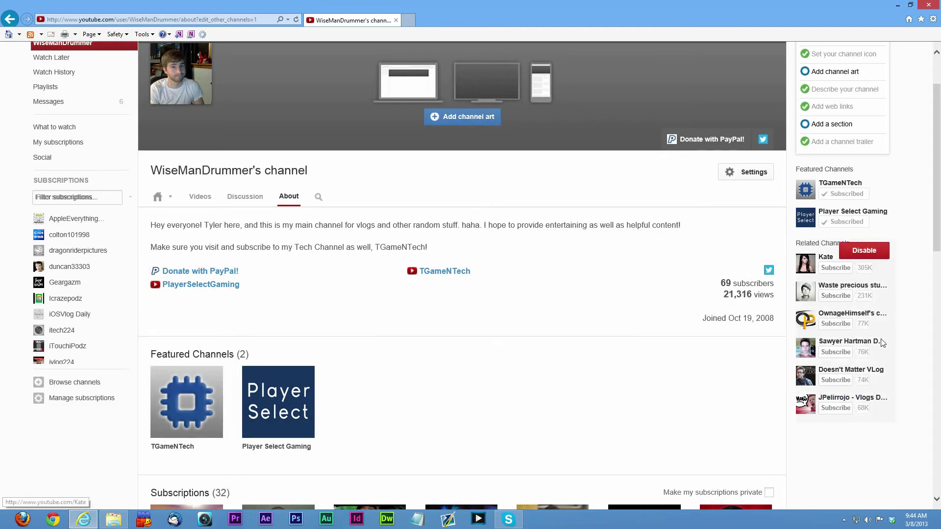
{"action": "scroll", "coordinate": [500, 346], "scroll_direction": "up", "scroll_amount": 2}
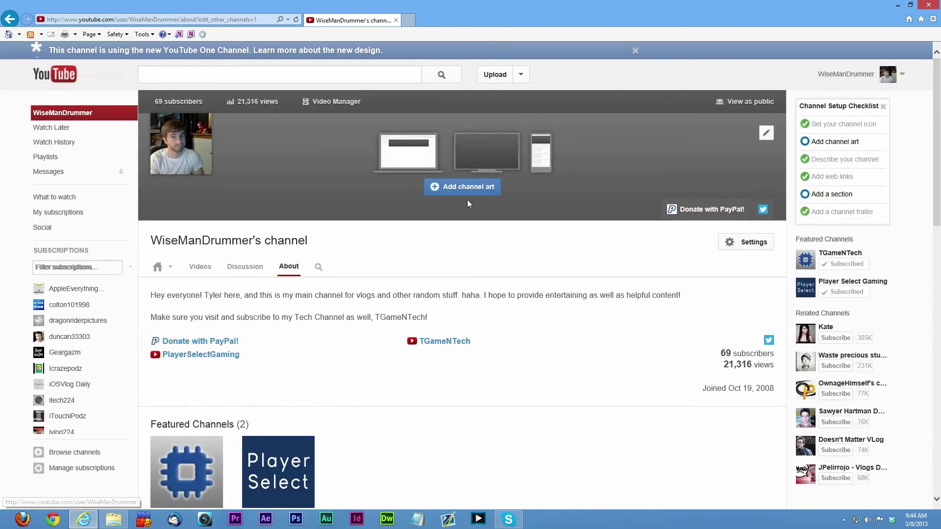
Open Add channel art and cancel without uploading any art
{"action": "left_click", "coordinate": [466, 194]}
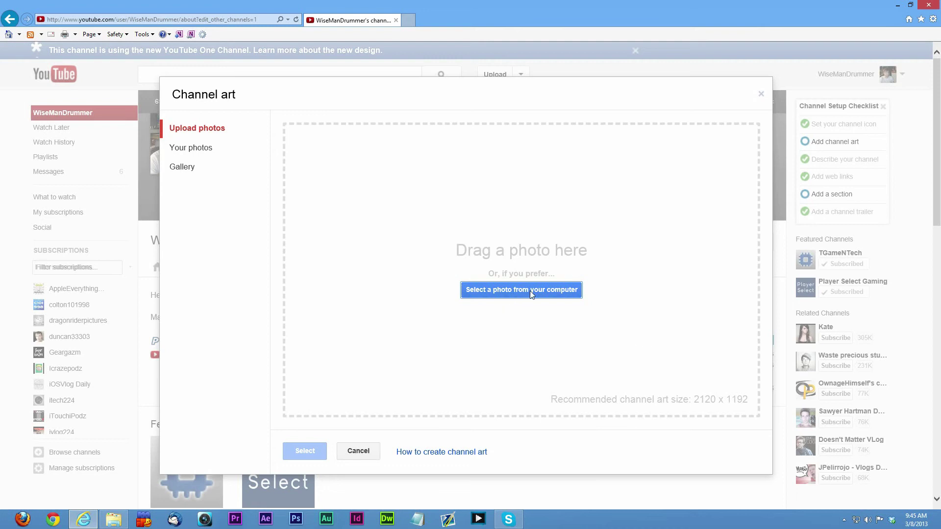
{"action": "left_click", "coordinate": [358, 451]}
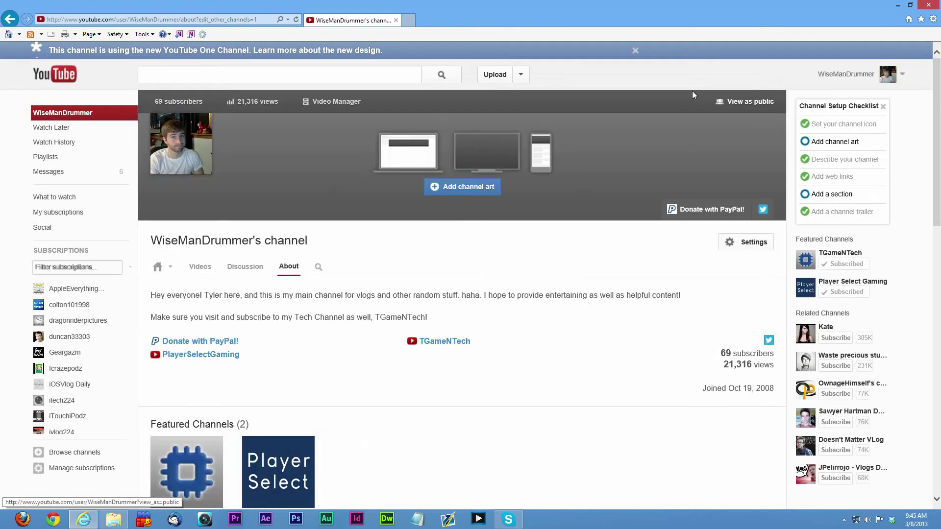
View the channel as public and scroll through trailer, recent uploads, popular uploads and playlists
{"action": "left_click", "coordinate": [745, 101]}
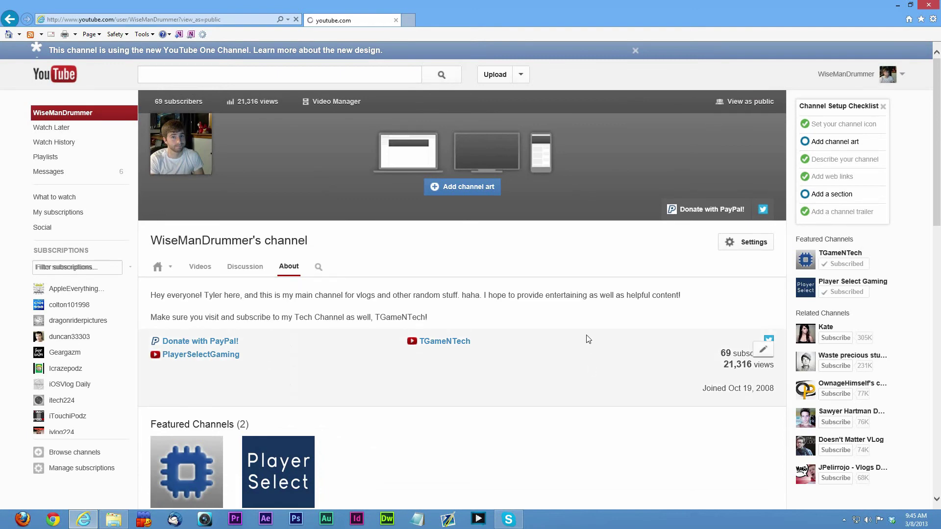
{"action": "scroll", "coordinate": [470, 241], "scroll_direction": "down", "scroll_amount": 1}
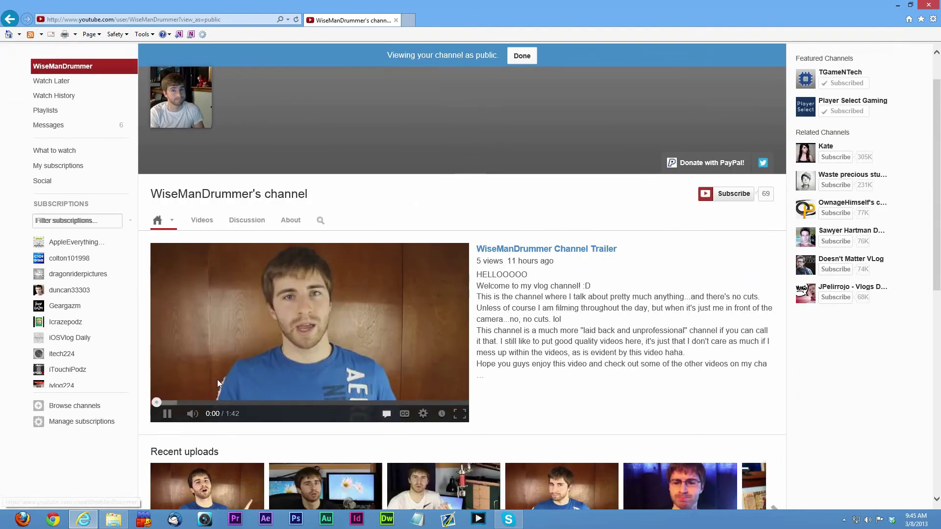
{"action": "scroll", "coordinate": [470, 242], "scroll_direction": "down", "scroll_amount": 1}
{"action": "scroll", "coordinate": [306, 366], "scroll_direction": "down", "scroll_amount": 3}
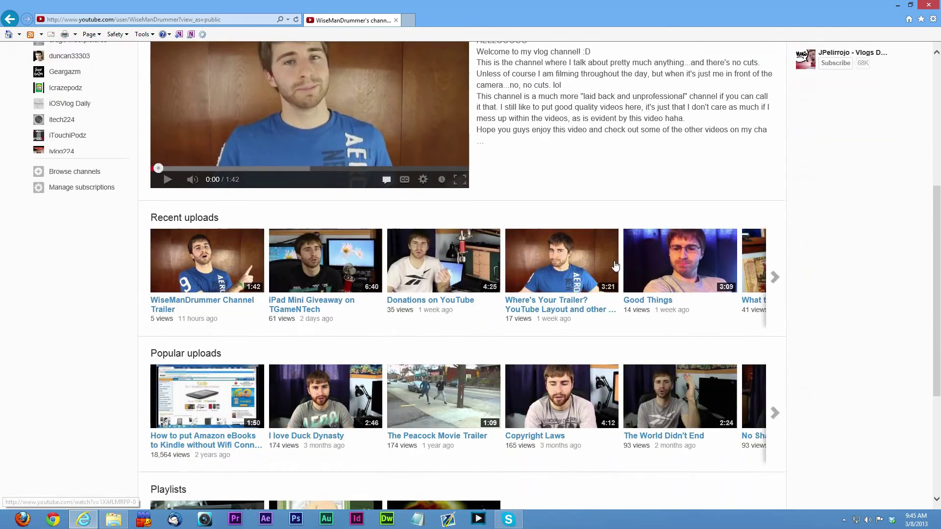
{"action": "scroll", "coordinate": [306, 366], "scroll_direction": "up", "scroll_amount": 6}
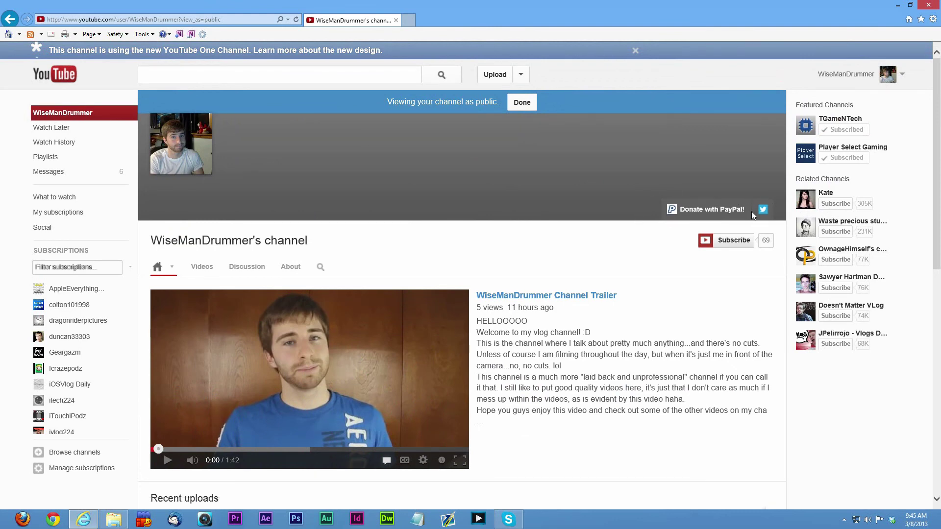
{"action": "scroll", "coordinate": [264, 181], "scroll_direction": "down", "scroll_amount": 7}
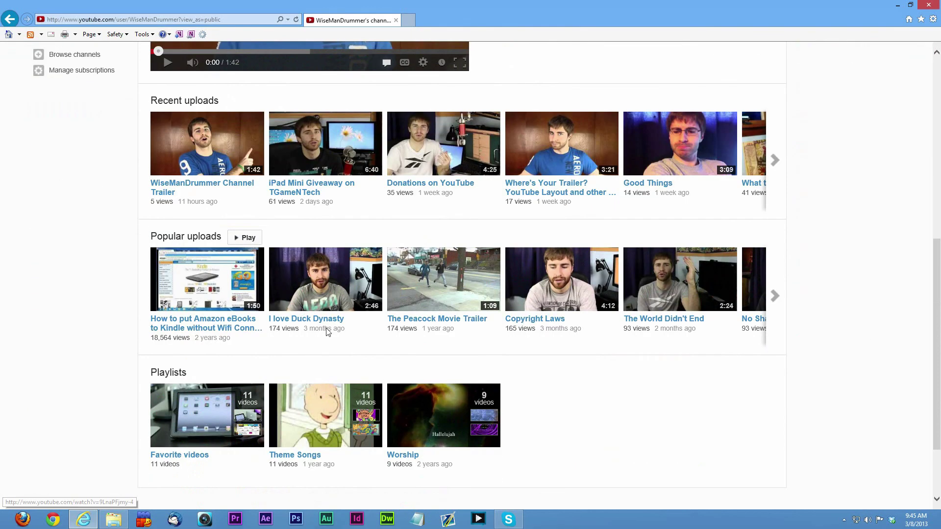
{"action": "scroll", "coordinate": [323, 328], "scroll_direction": "up", "scroll_amount": 8}
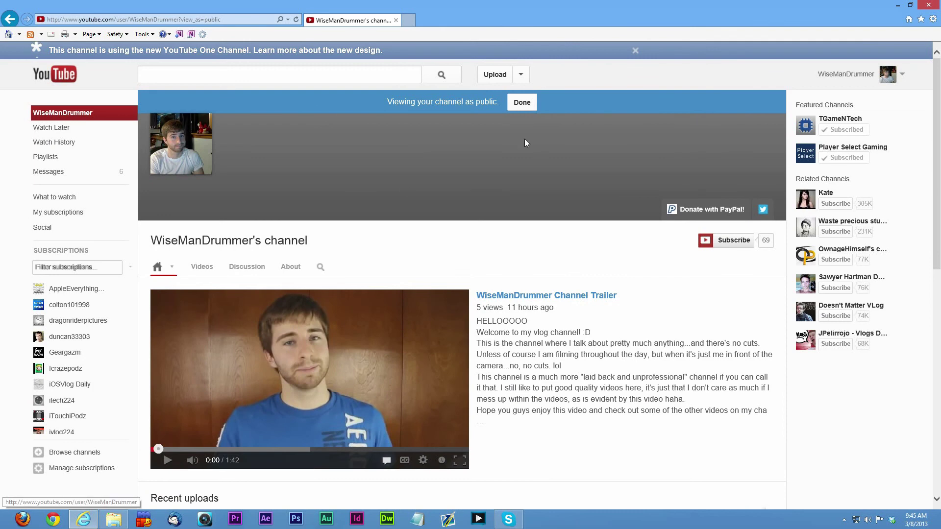